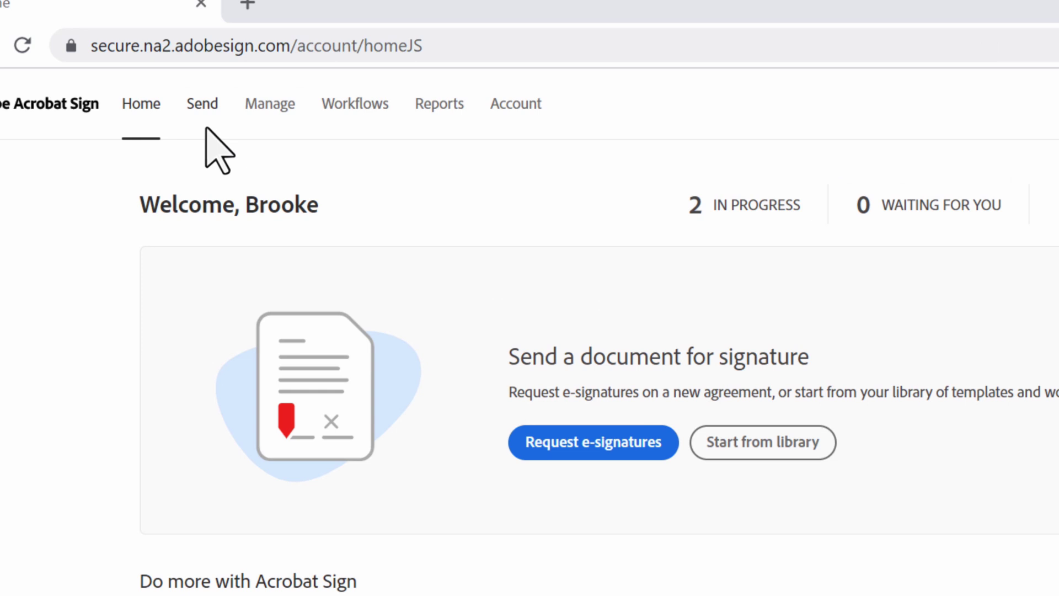
# Start a Get documents signed form, keeping Human Resources as the Send from group
pyautogui.click(595, 445)
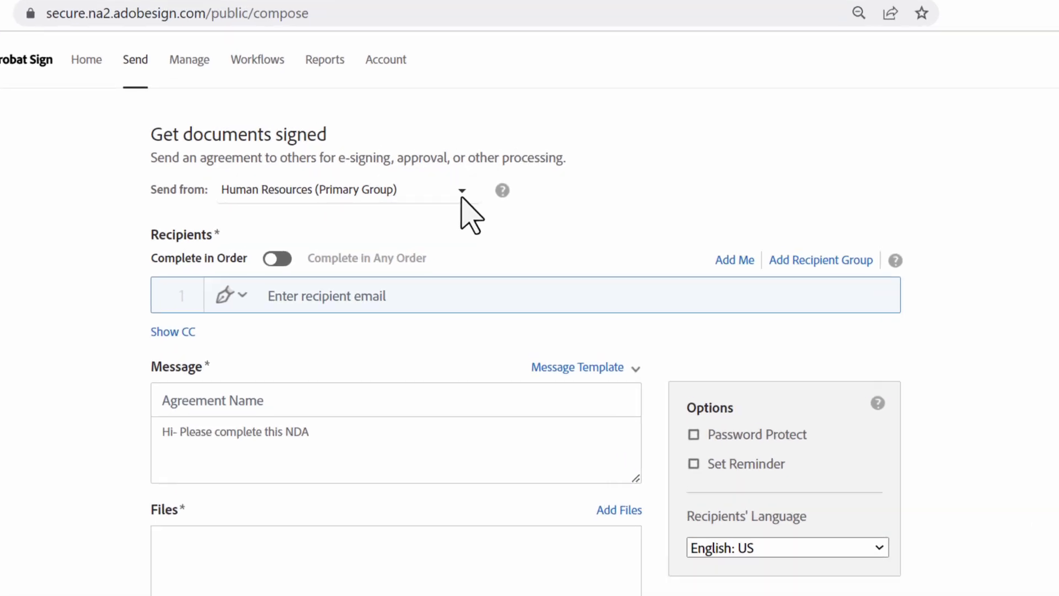
pyautogui.click(461, 193)
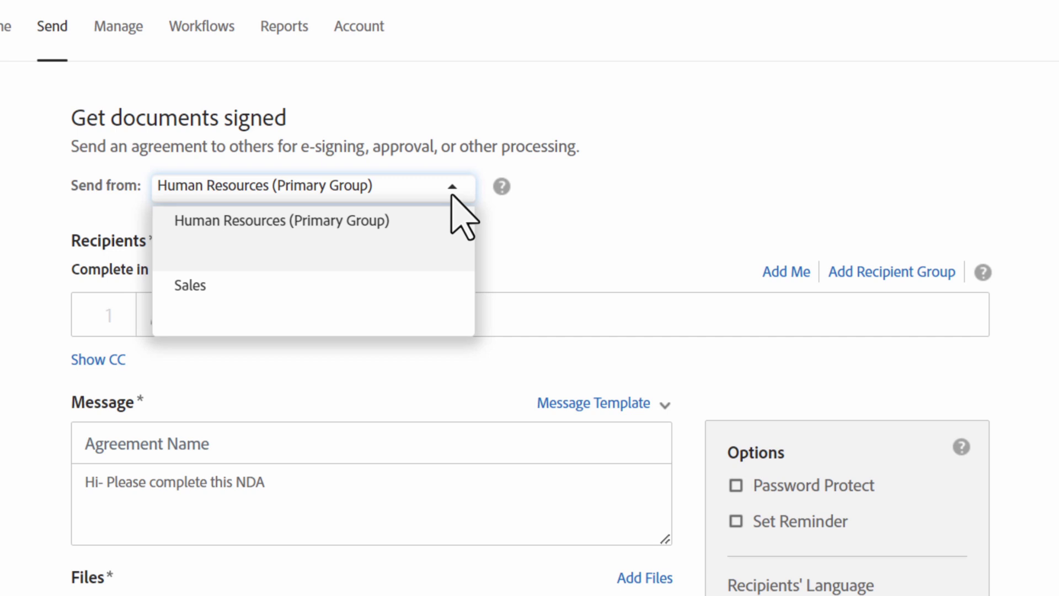
pyautogui.click(451, 194)
# Enter two recipient e-mail addresses, confirming each one
pyautogui.click(393, 313)
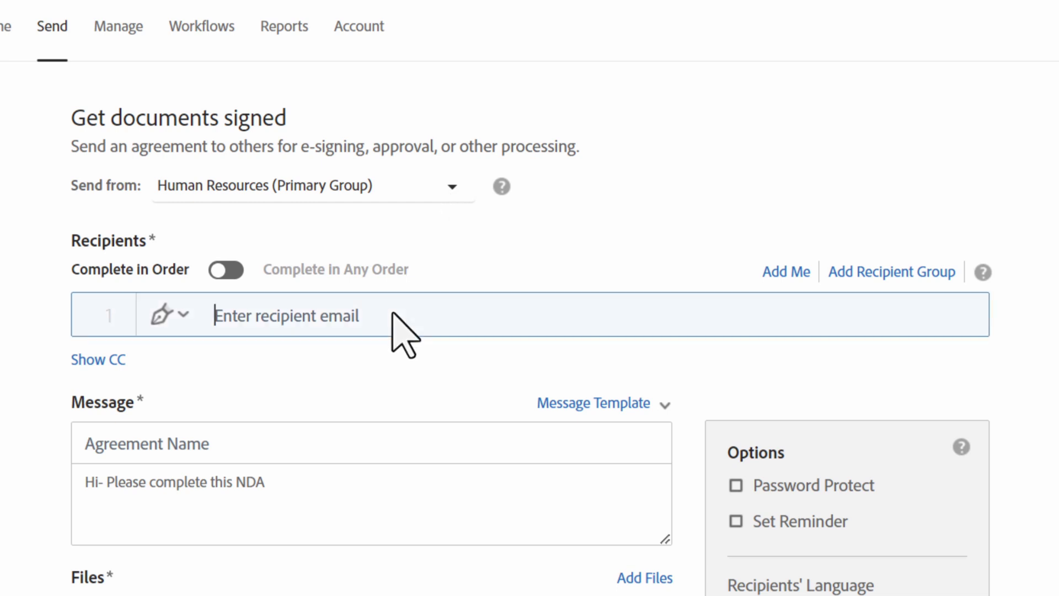
pyautogui.press('Return')
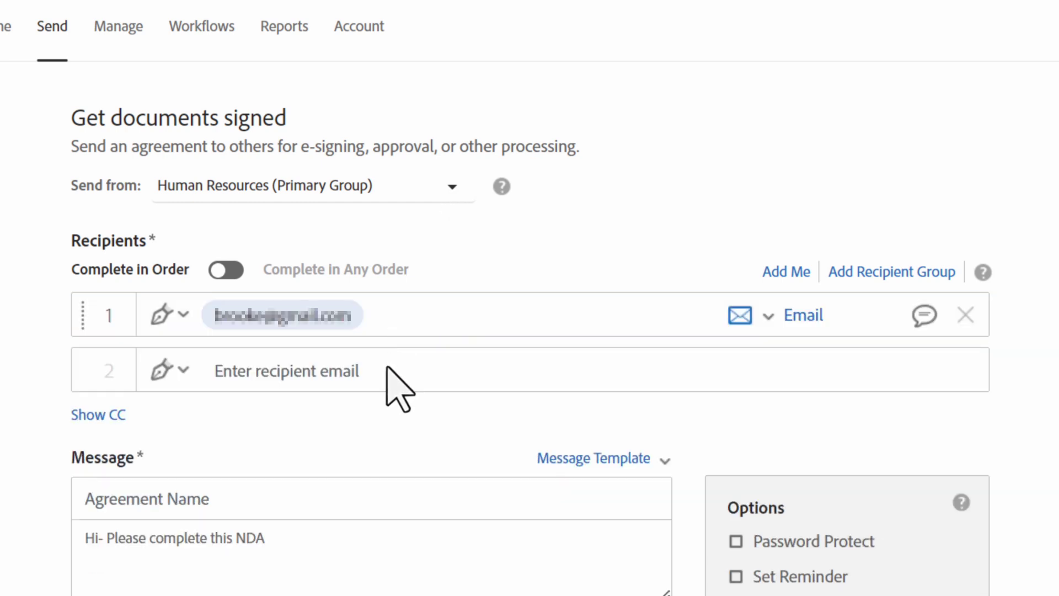
pyautogui.press('Return')
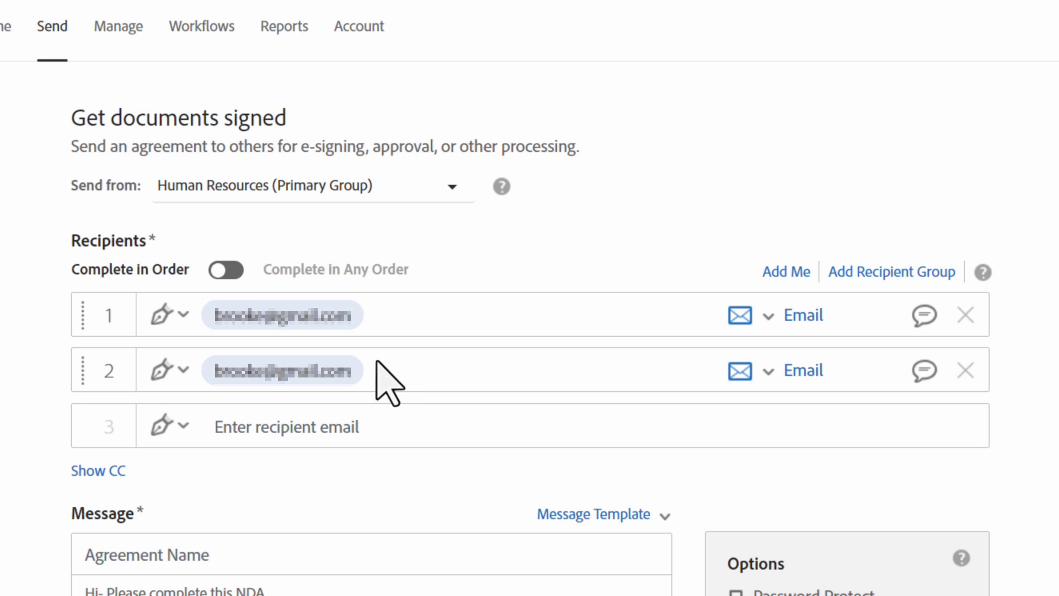
# Toggle Complete in Any Order on and back off, then add Myself as recipient 2
pyautogui.click(216, 272)
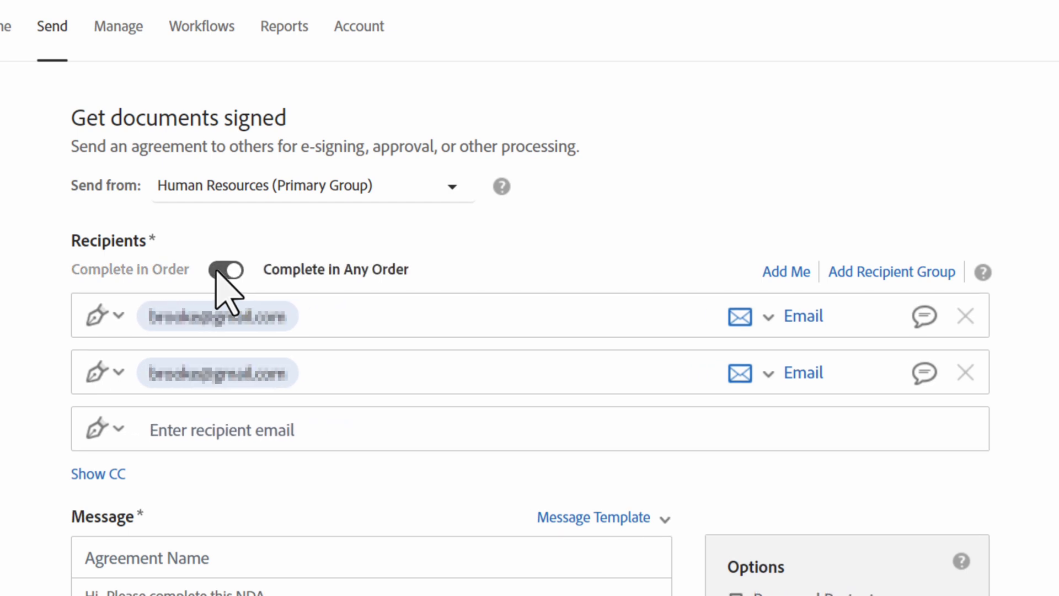
pyautogui.click(220, 270)
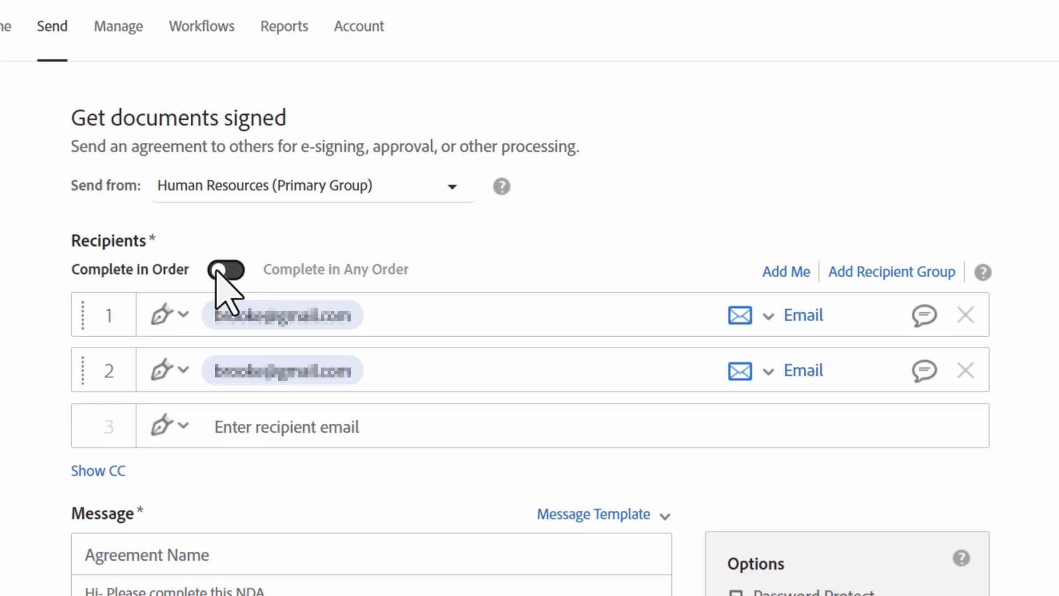
pyautogui.click(794, 273)
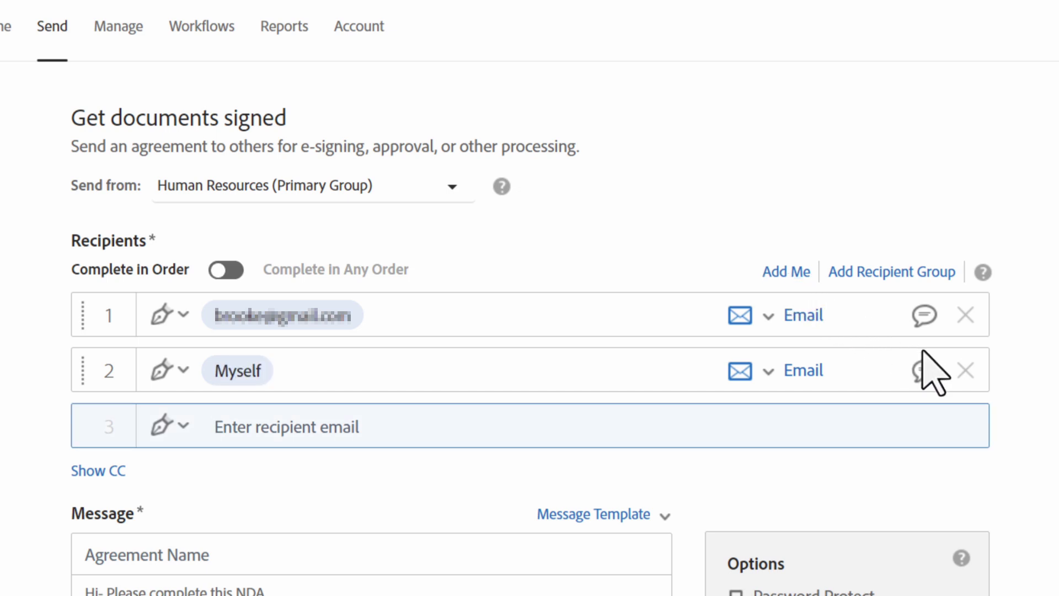
# Remove the Myself recipient and add a recipient group named Human Resources
pyautogui.click(965, 371)
pyautogui.click(916, 276)
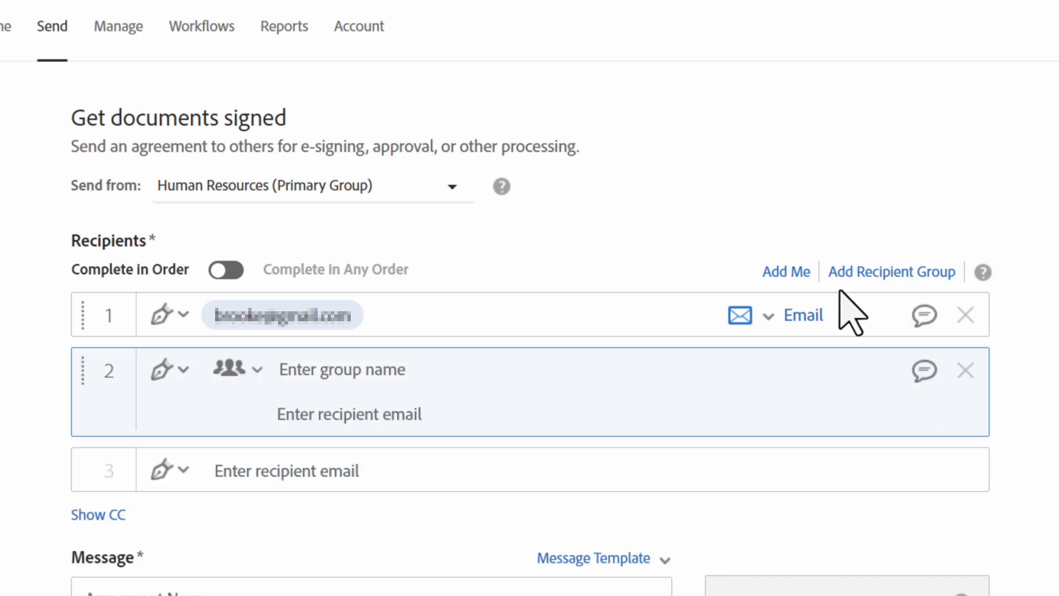
pyautogui.write('H')
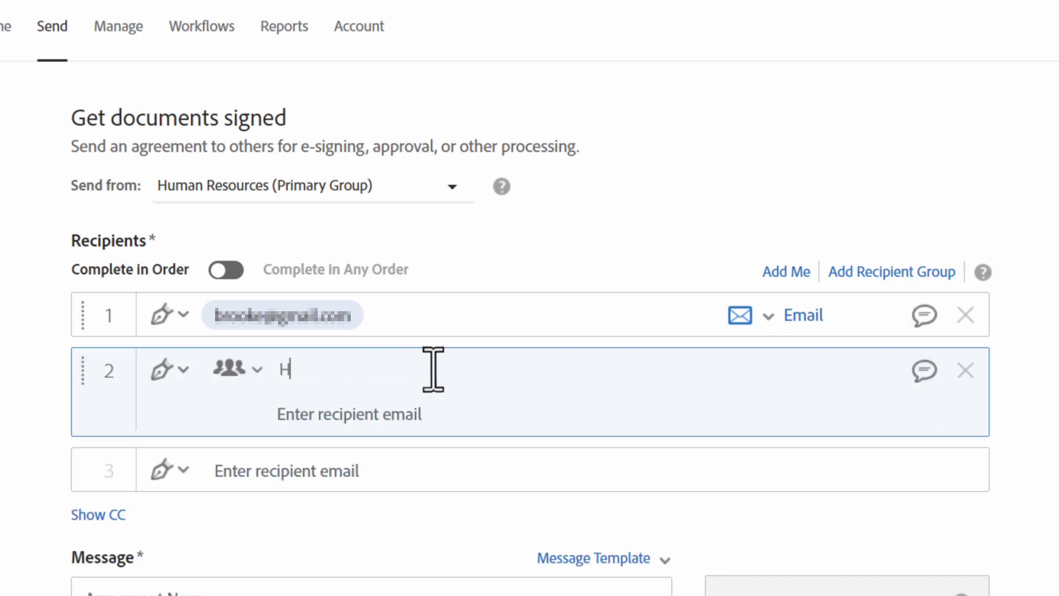
pyautogui.write('uman Resources')
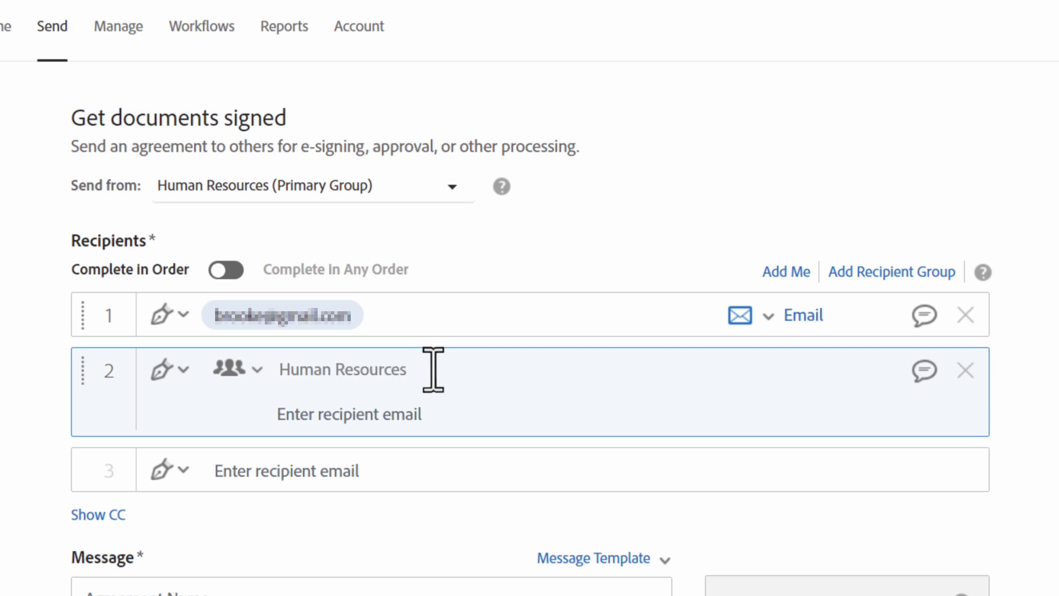
pyautogui.click(438, 413)
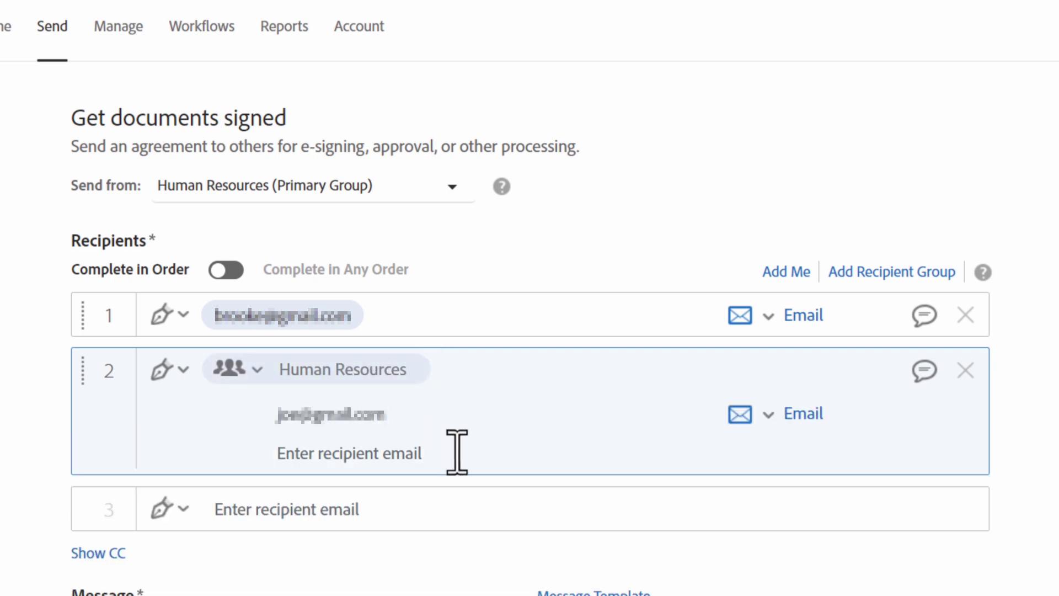
# Add two member e-mail addresses to the Human Resources group, then delete the group
pyautogui.press('Return')
pyautogui.press('Return')
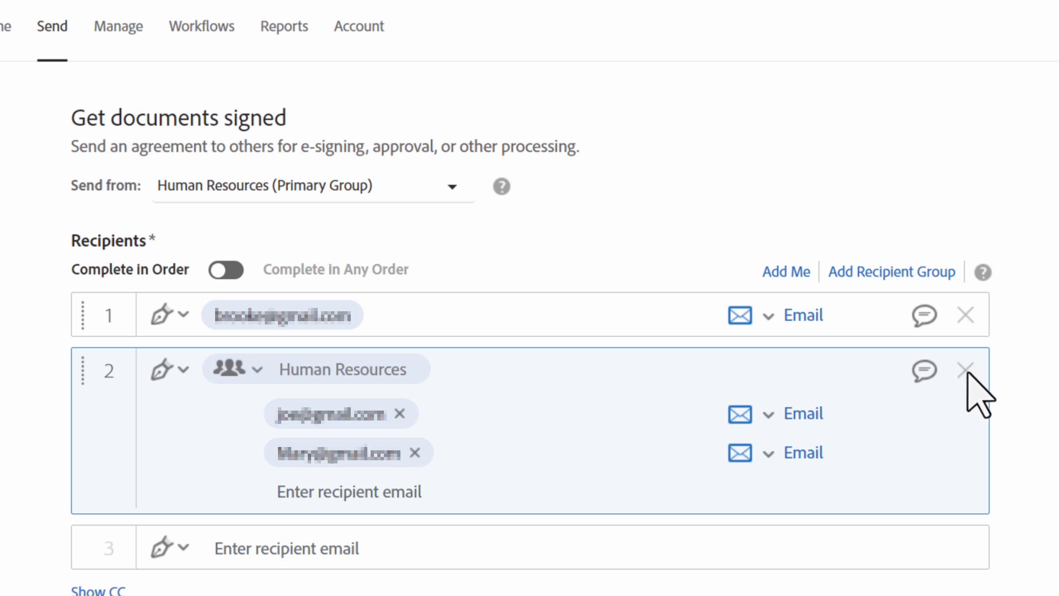
pyautogui.click(966, 370)
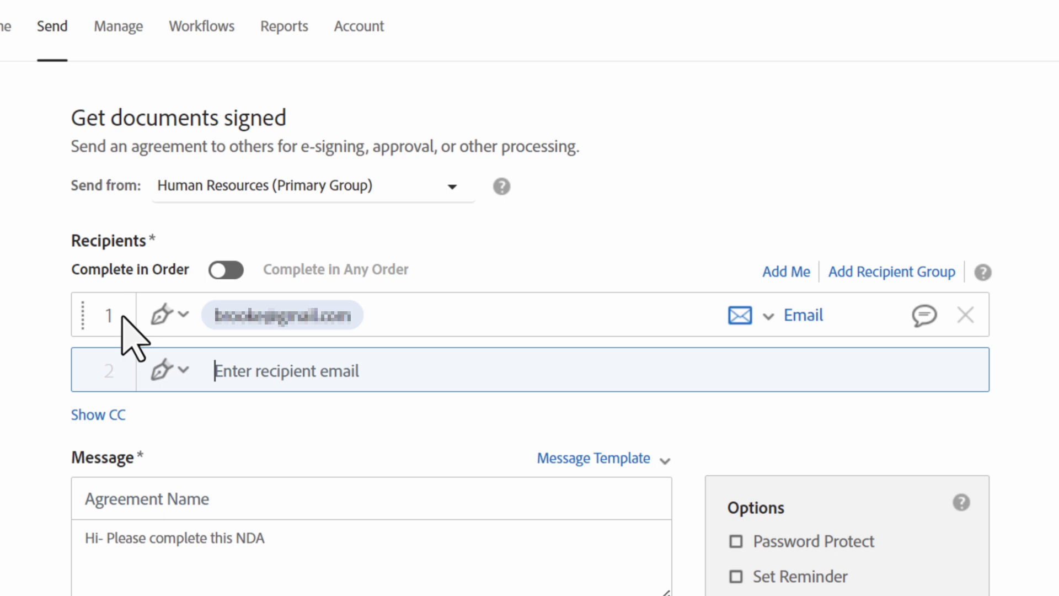
pyautogui.click(182, 317)
pyautogui.click(182, 317)
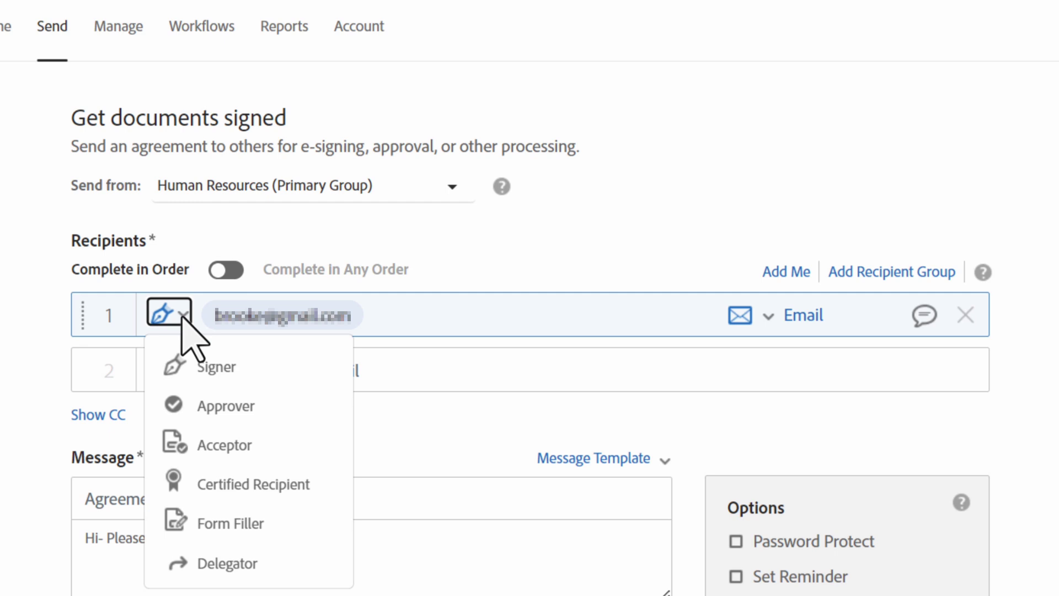
pyautogui.click(182, 319)
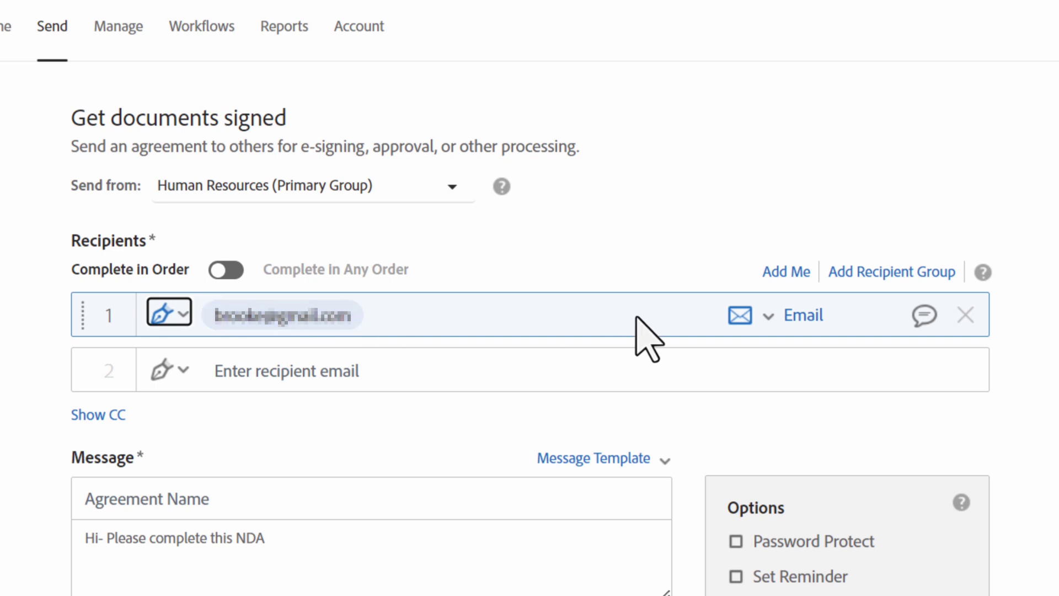
pyautogui.click(831, 320)
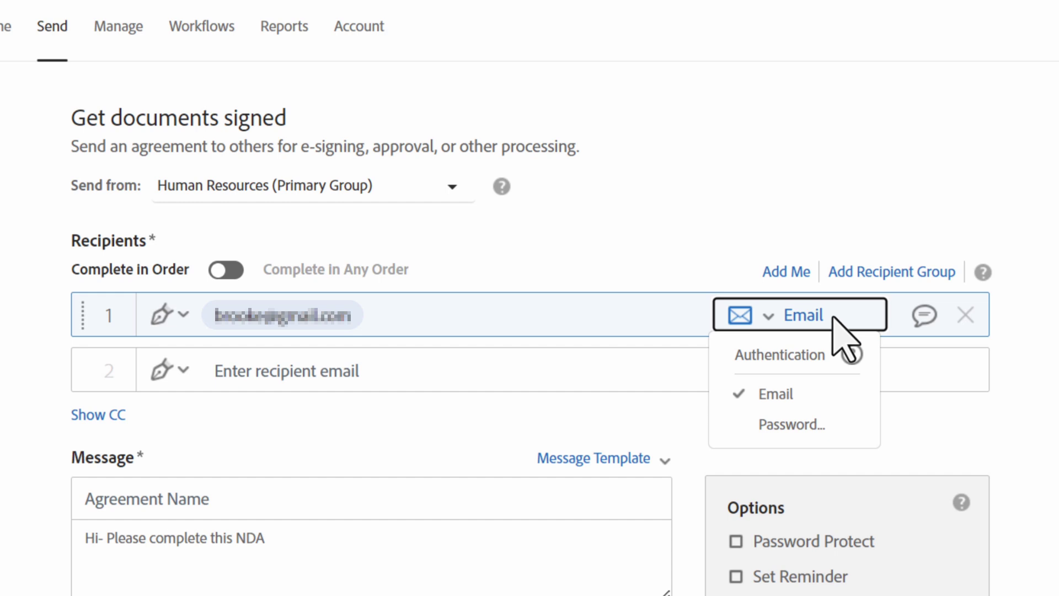
# Save the private message 'Hi- please sign this document' for the first recipient
pyautogui.click(833, 318)
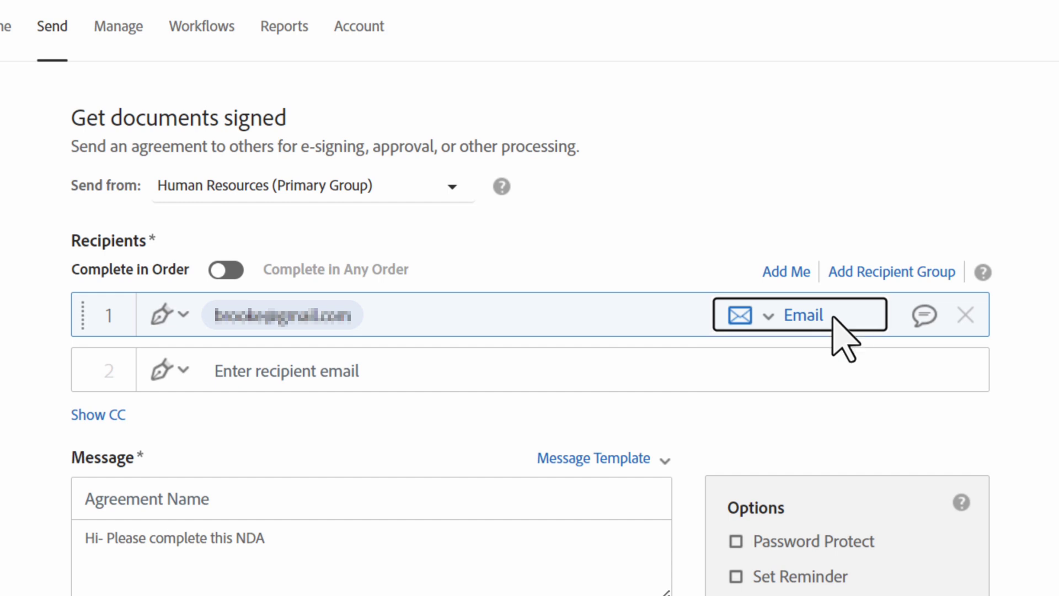
pyautogui.click(925, 317)
pyautogui.write('Hi- please sign t')
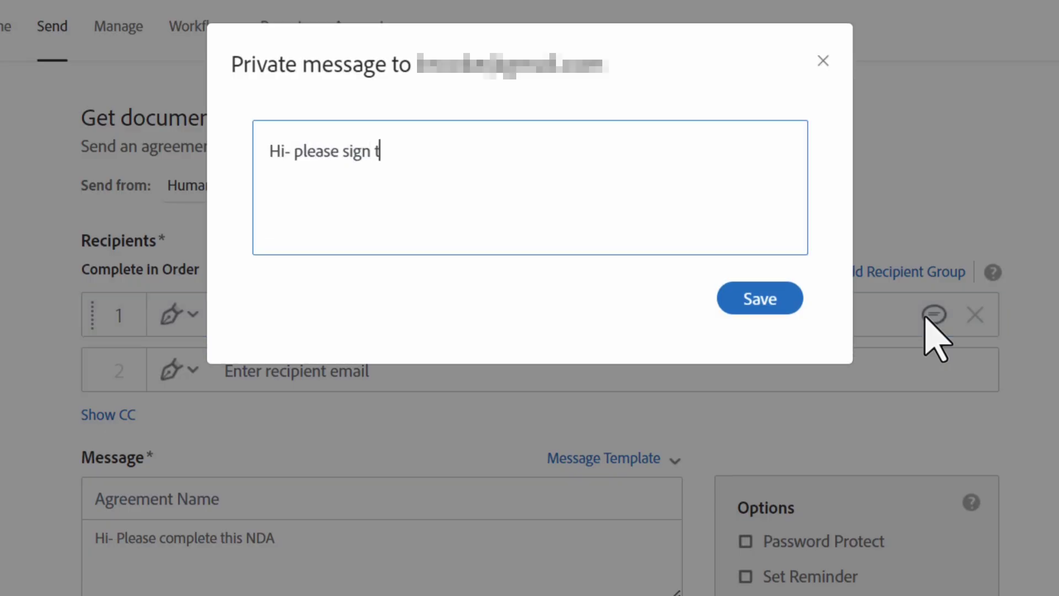
pyautogui.write('his document')
pyautogui.click(765, 303)
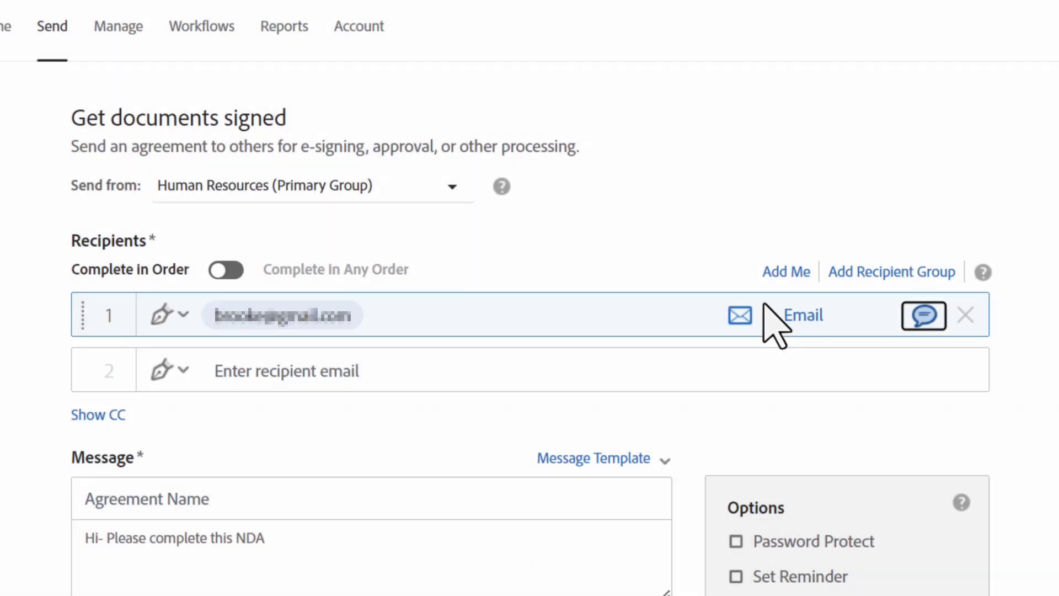
pyautogui.scroll(-2, 386, 365)
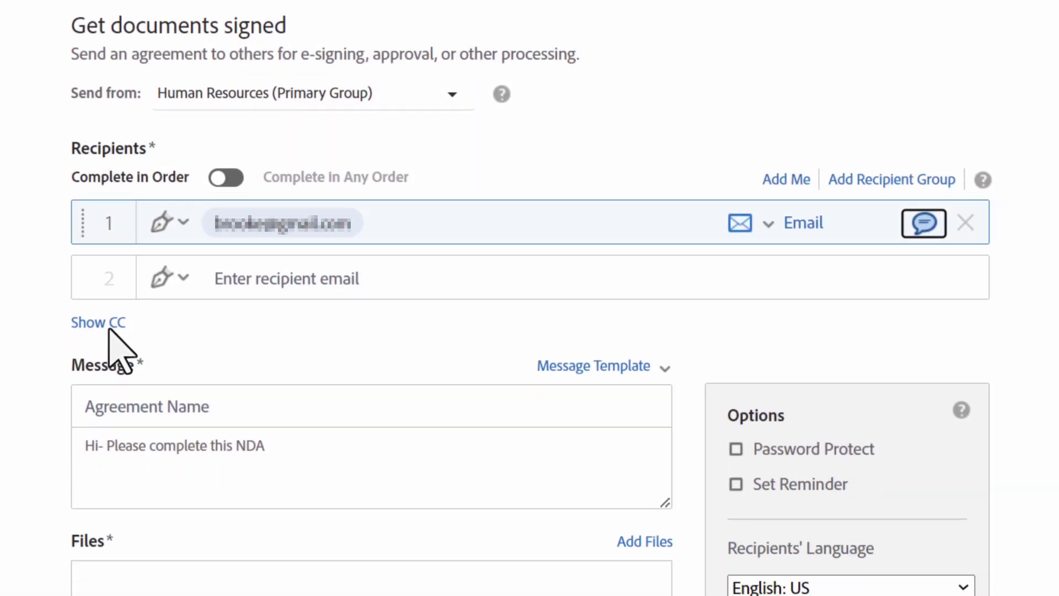
pyautogui.click(109, 330)
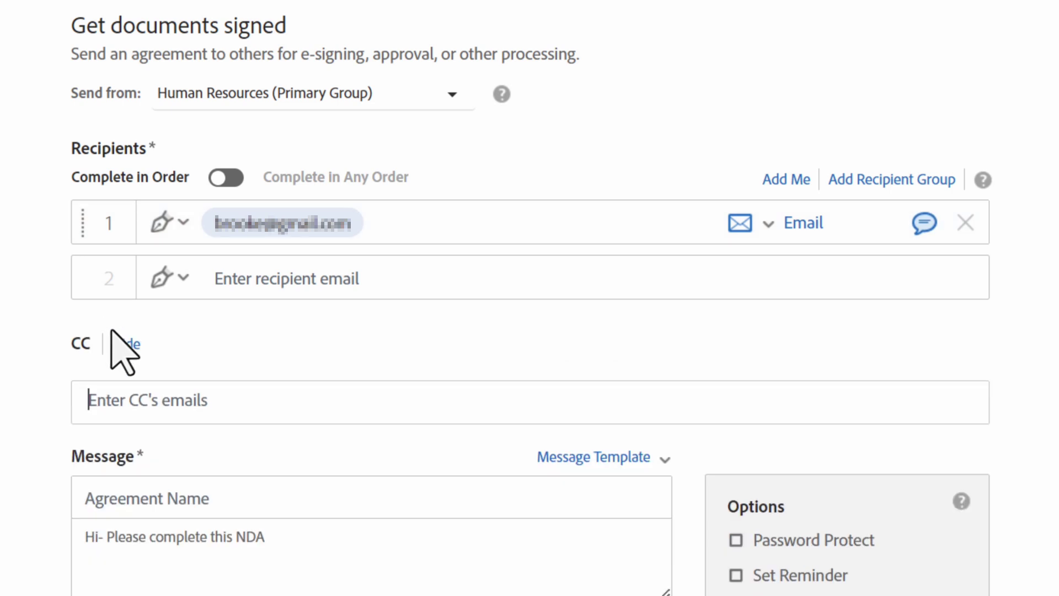
pyautogui.click(237, 398)
pyautogui.hotkey('ctrl', 'v')
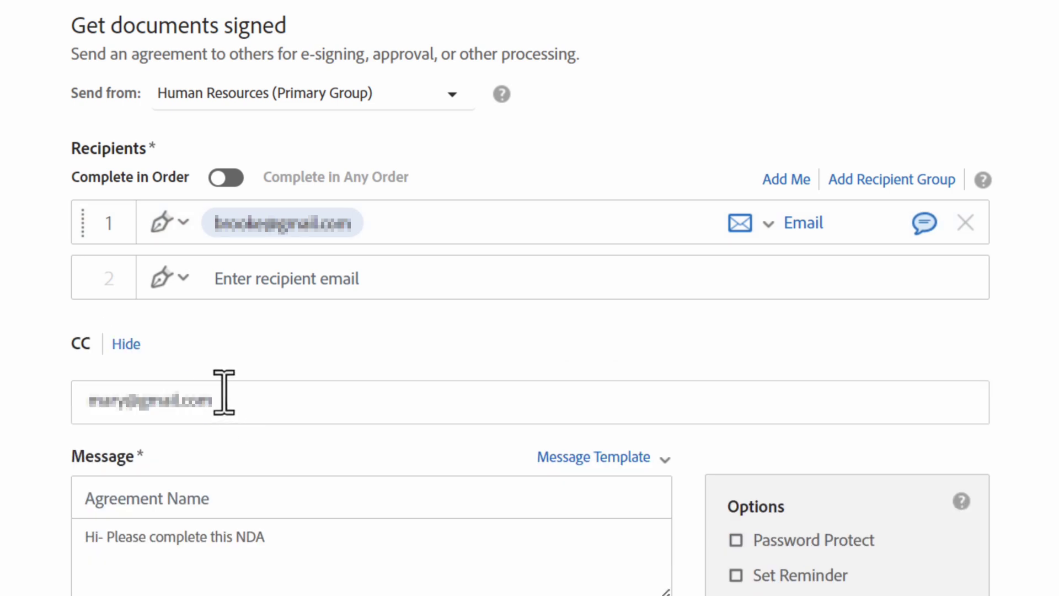
pyautogui.click(126, 344)
pyautogui.scroll(-2, 127, 348)
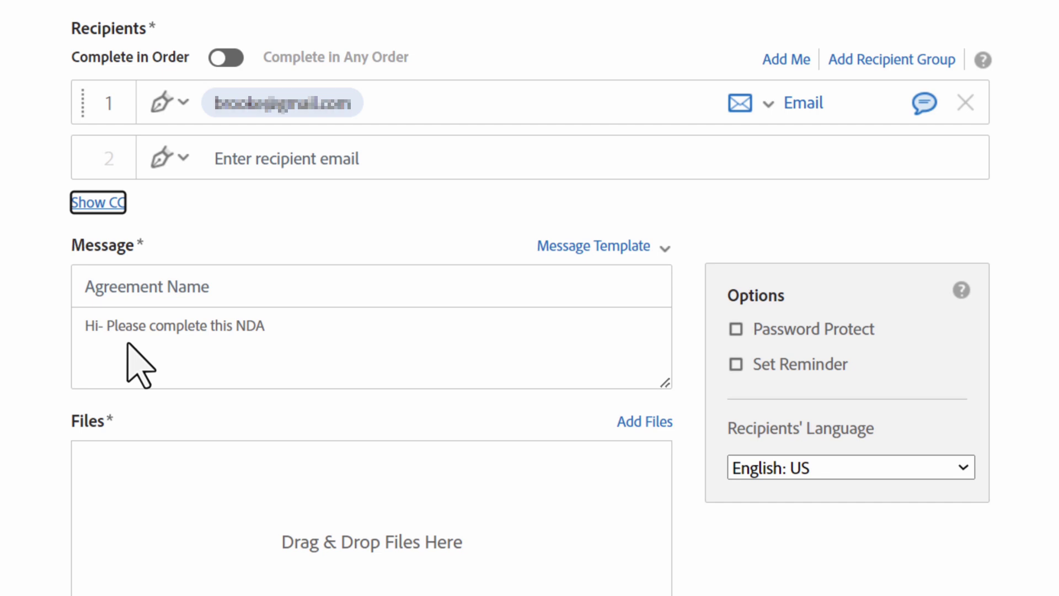
pyautogui.scroll(-2, 138, 364)
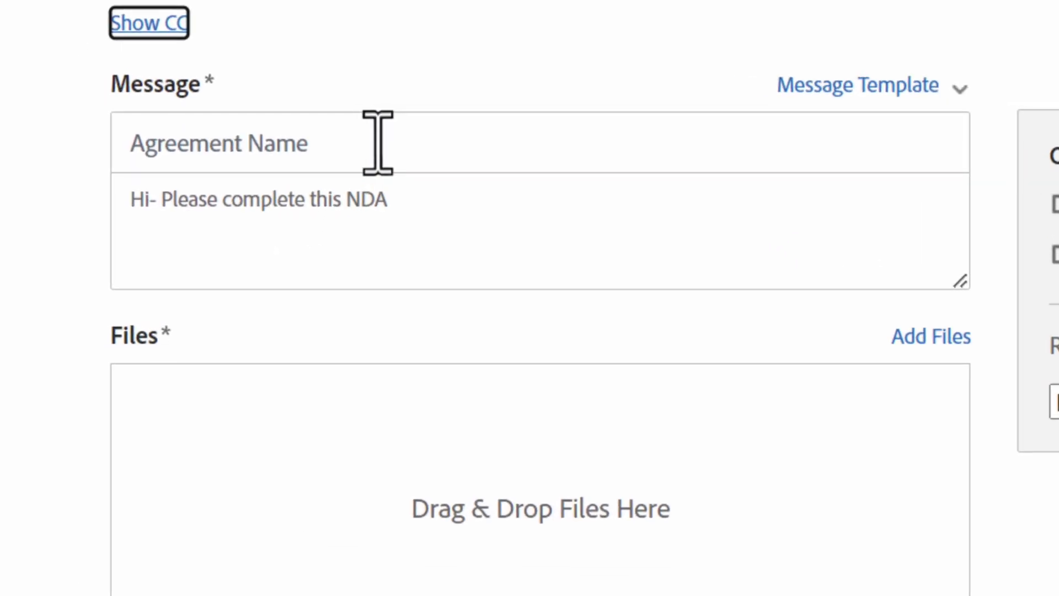
# Name the agreement 'Customer Sales Form' and change the message to 'Hi- please review and sign this sales form'
pyautogui.click(378, 142)
pyautogui.write('C')
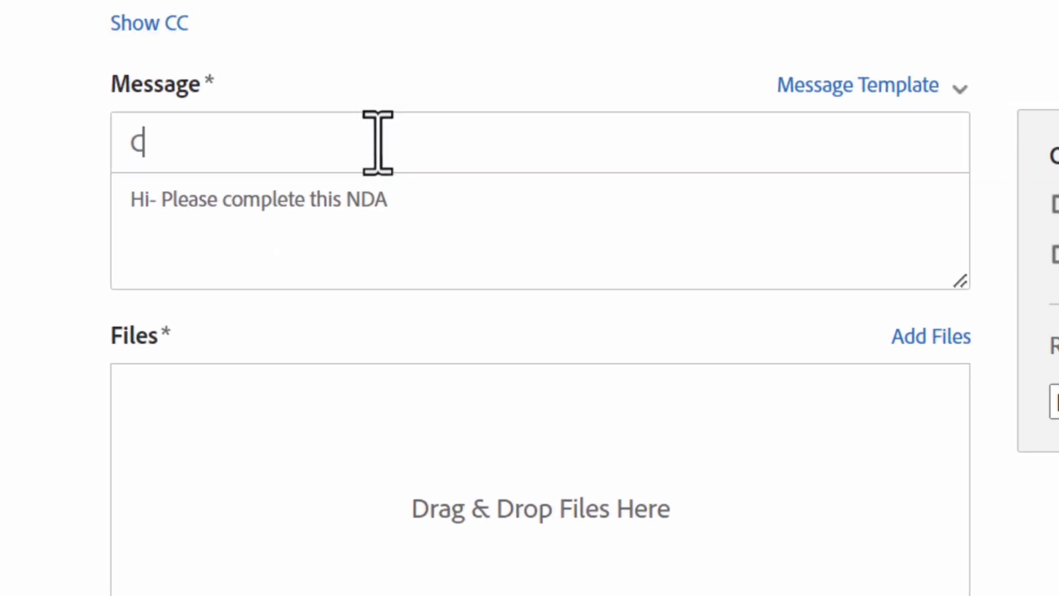
pyautogui.write('ustomer Sales Form')
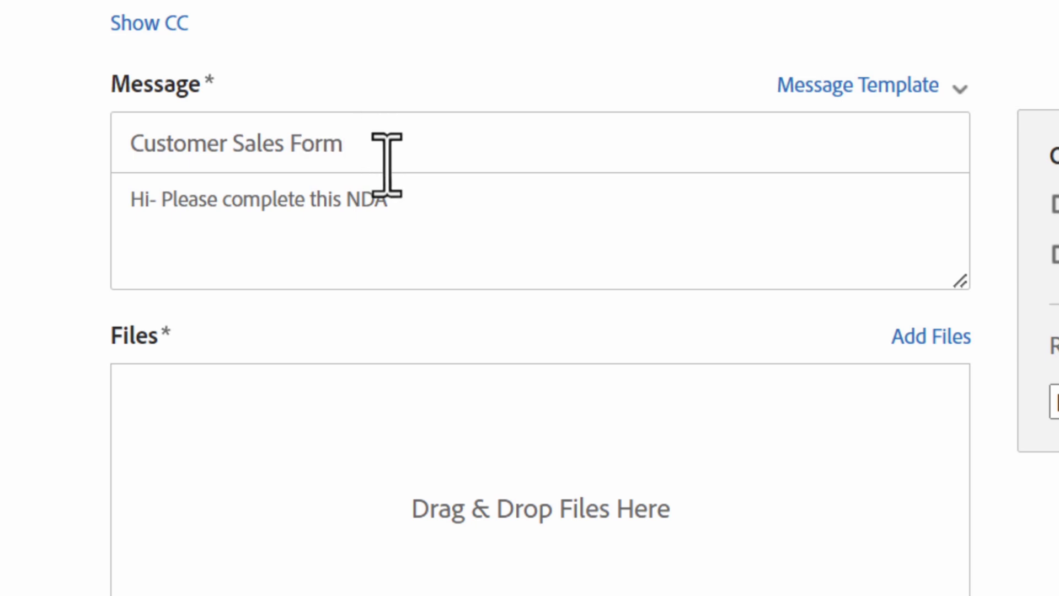
pyautogui.moveTo(389, 200); pyautogui.dragTo(123, 201)
pyautogui.write('Hi- please review ')
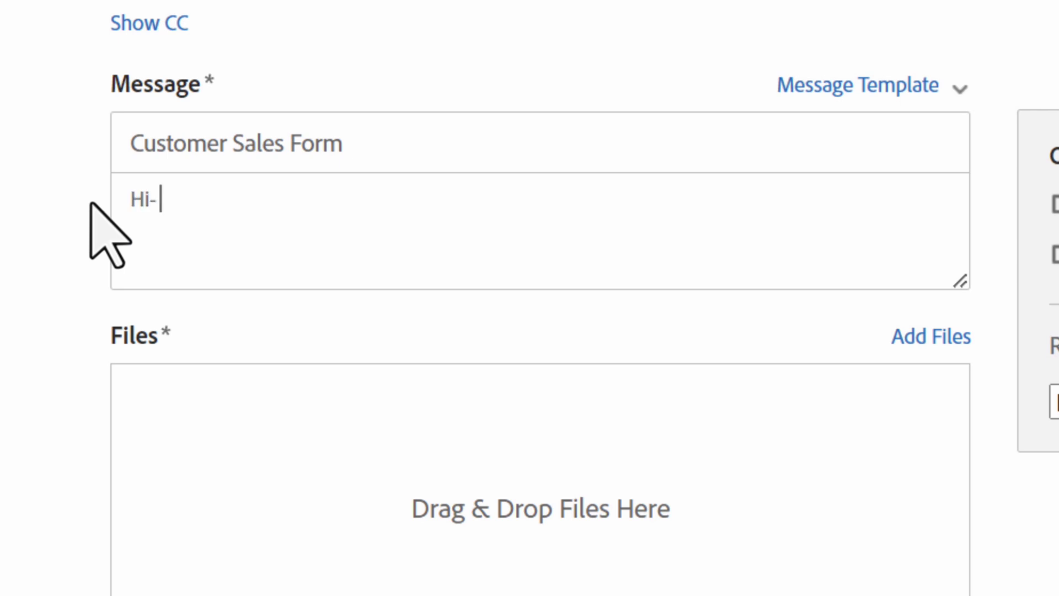
pyautogui.write('and sign this sales form')
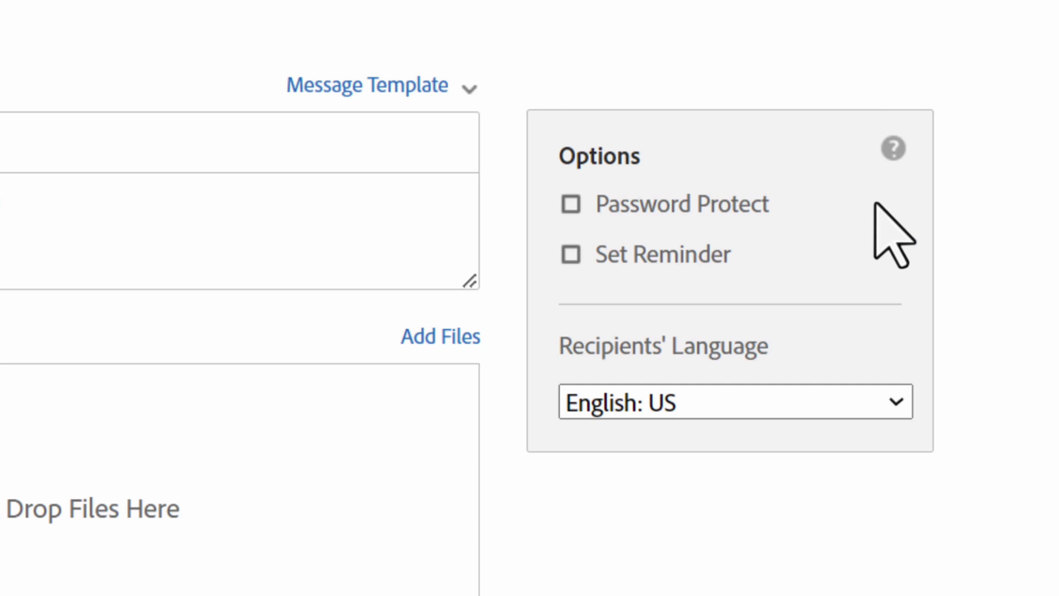
# Turn on Password Protect, enter and confirm a password, then turn it off
pyautogui.click(571, 204)
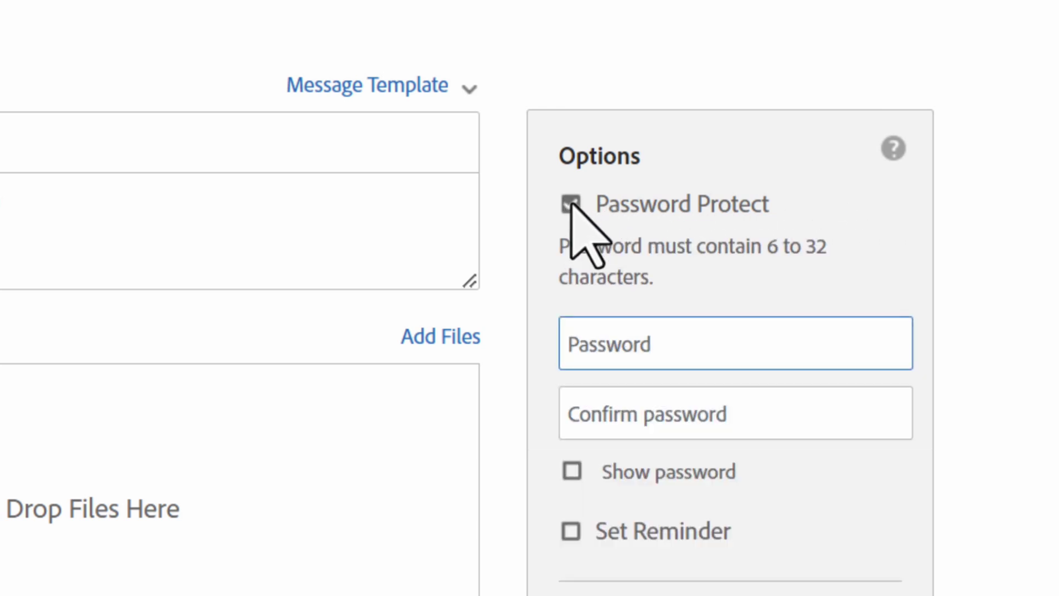
pyautogui.write('••••••••')
pyautogui.press('Tab')
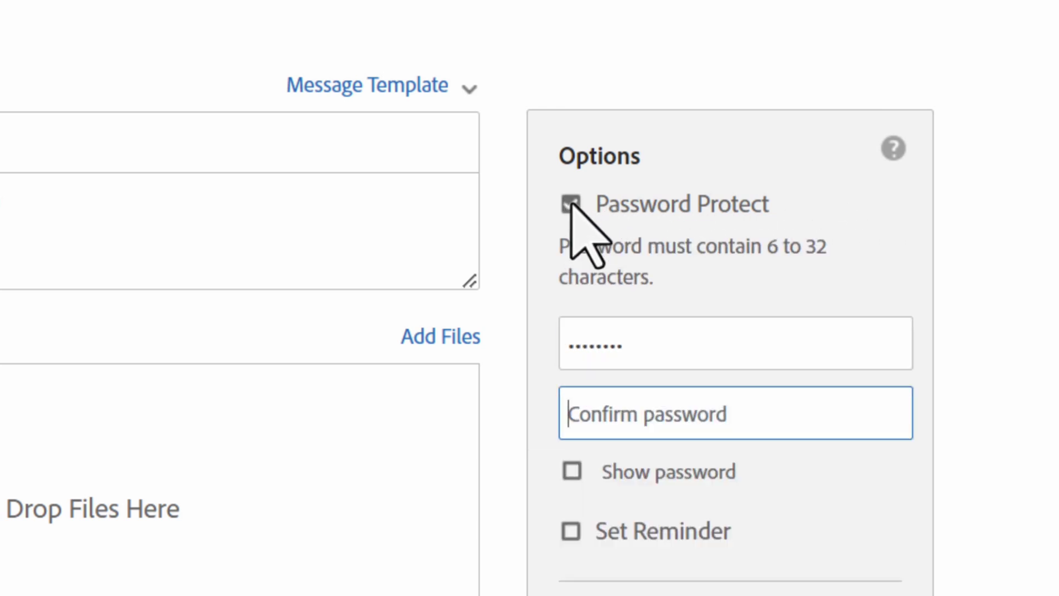
pyautogui.write('••••••••')
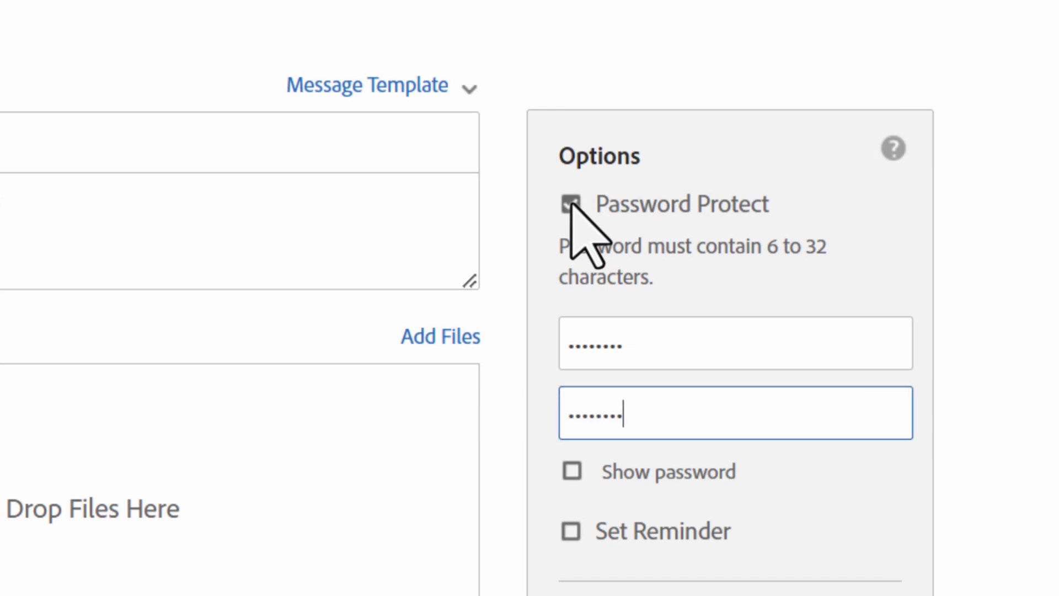
pyautogui.click(571, 203)
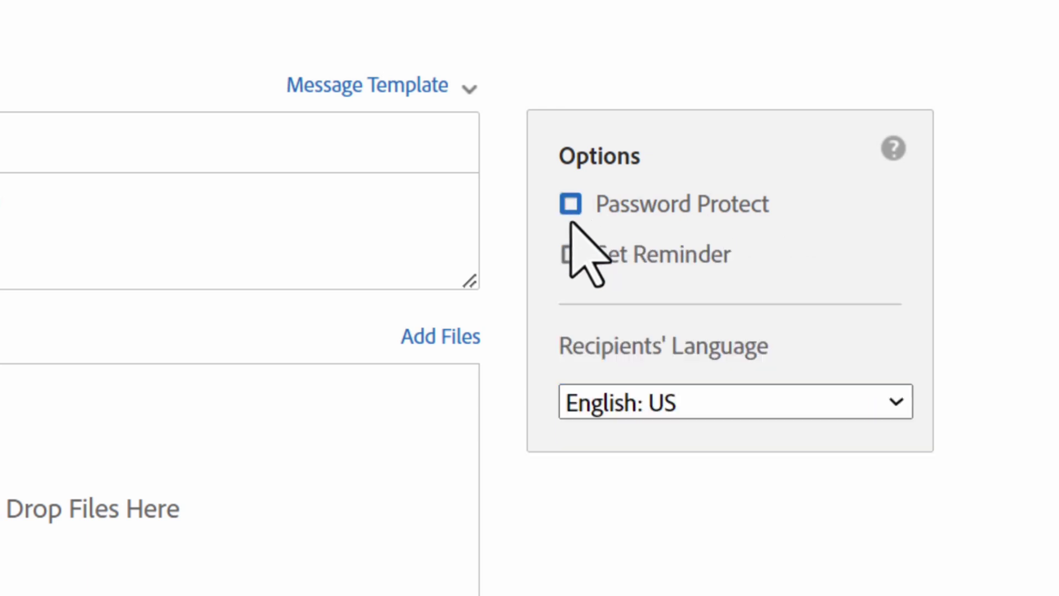
# Enable Set Reminder with Every day, disable it again, and view the recipient languages
pyautogui.click(571, 254)
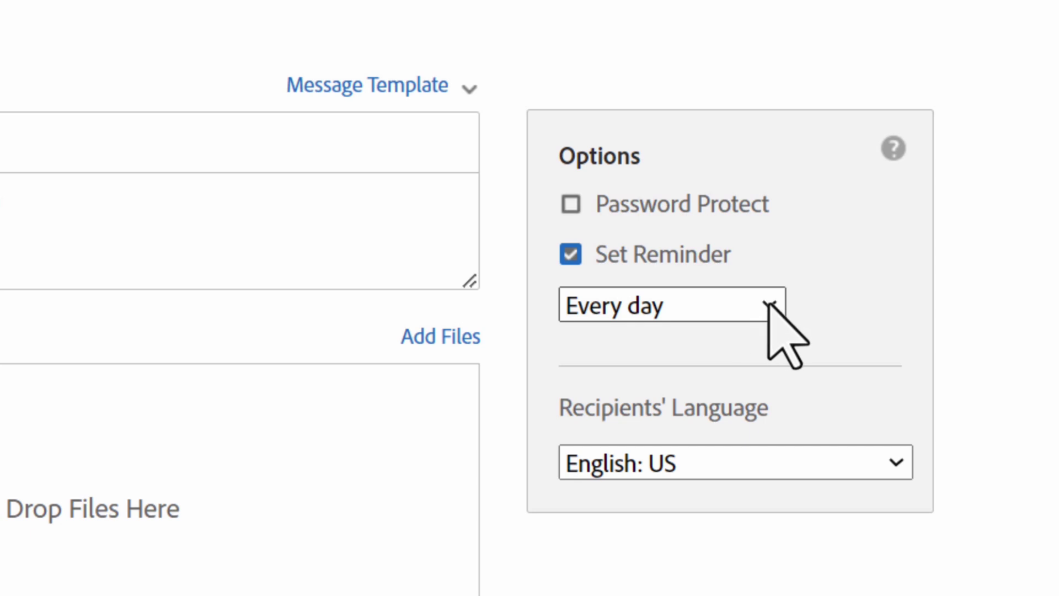
pyautogui.click(770, 304)
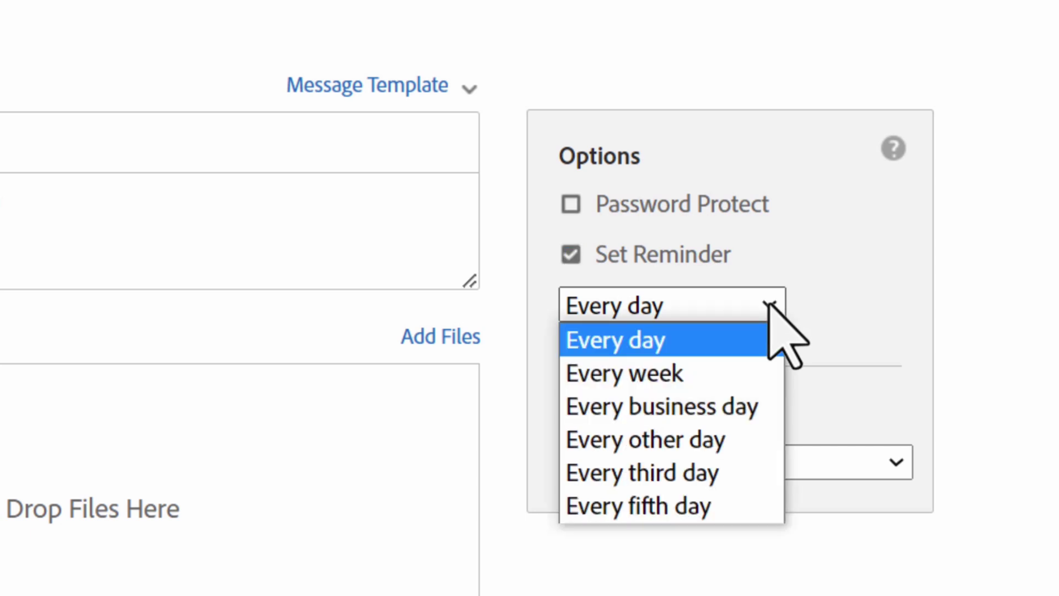
pyautogui.click(770, 303)
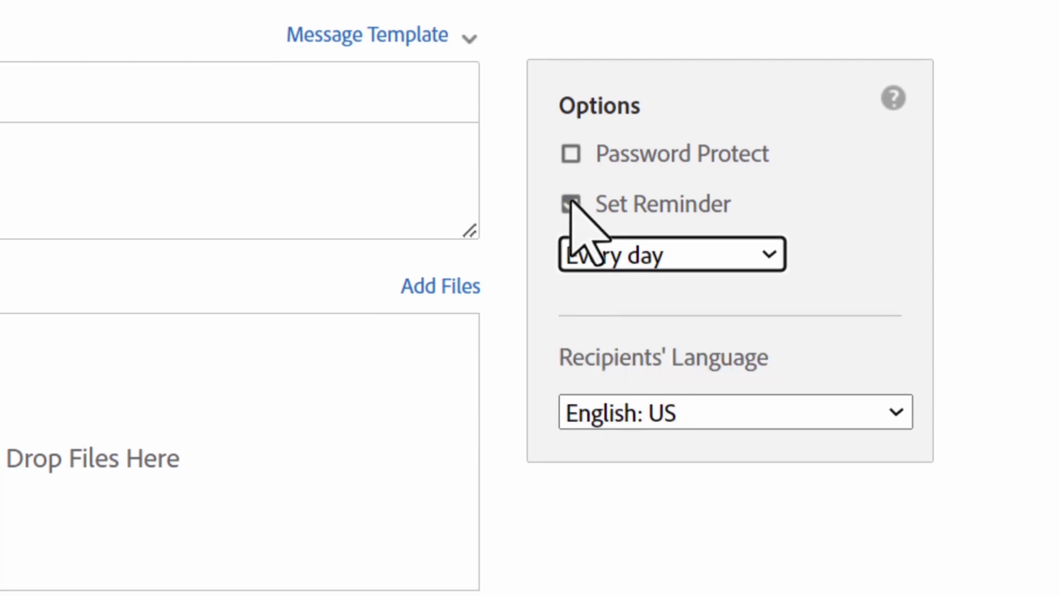
pyautogui.click(571, 255)
pyautogui.click(897, 351)
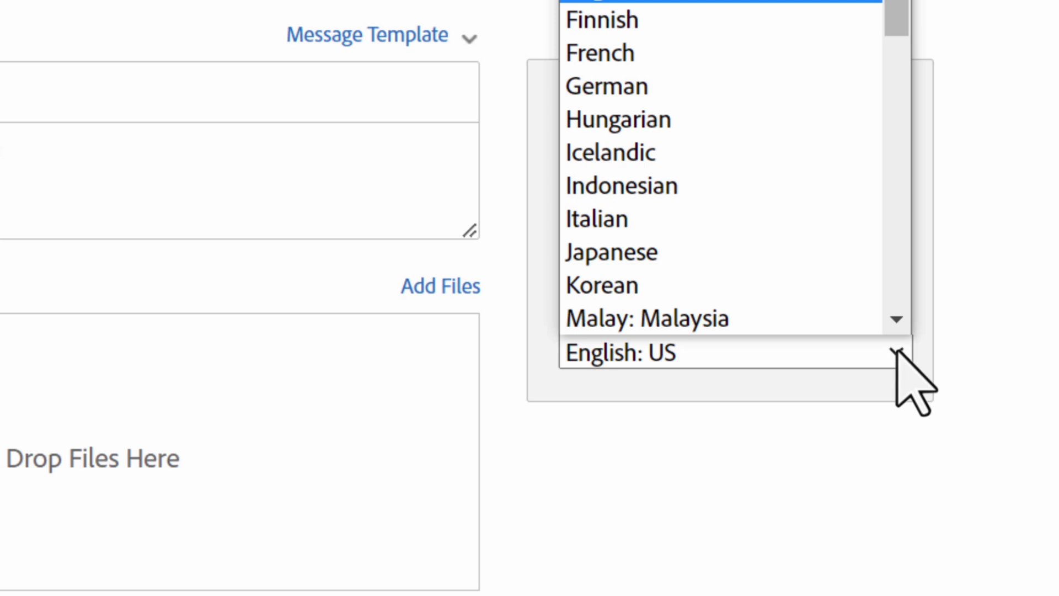
# Attach Sample NDA - 3.doc and Sample NDA - 1.doc with 3.doc listed first, keeping English: US
pyautogui.click(767, 353)
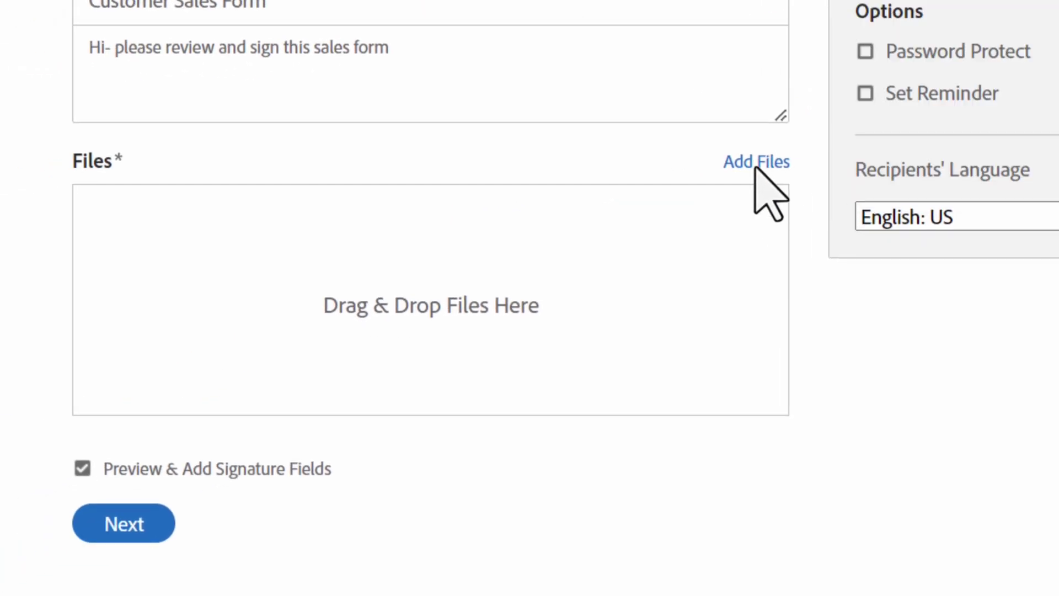
pyautogui.click(757, 166)
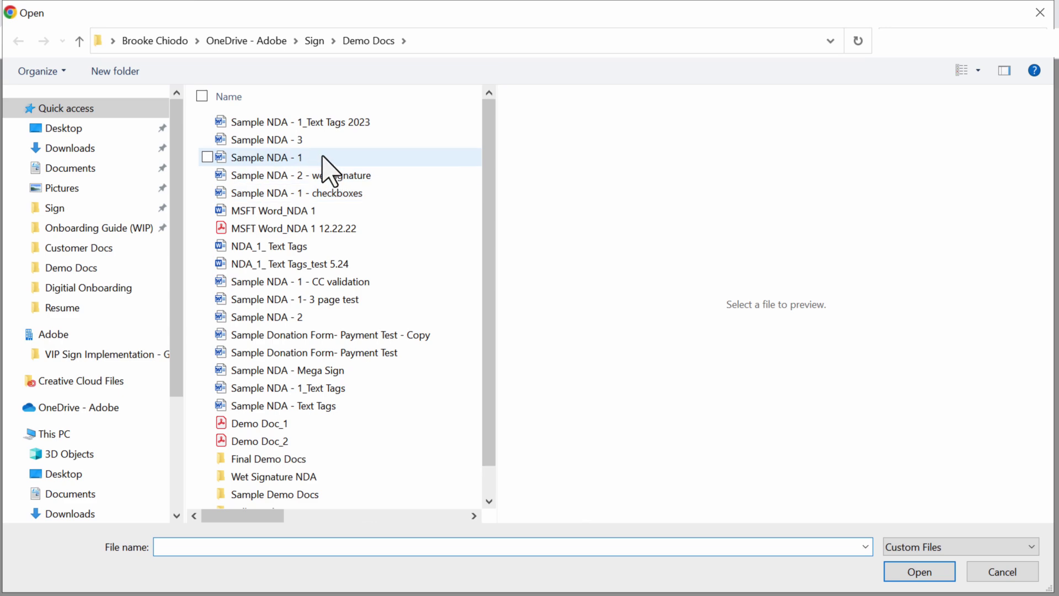
pyautogui.click(325, 158)
pyautogui.click(933, 575)
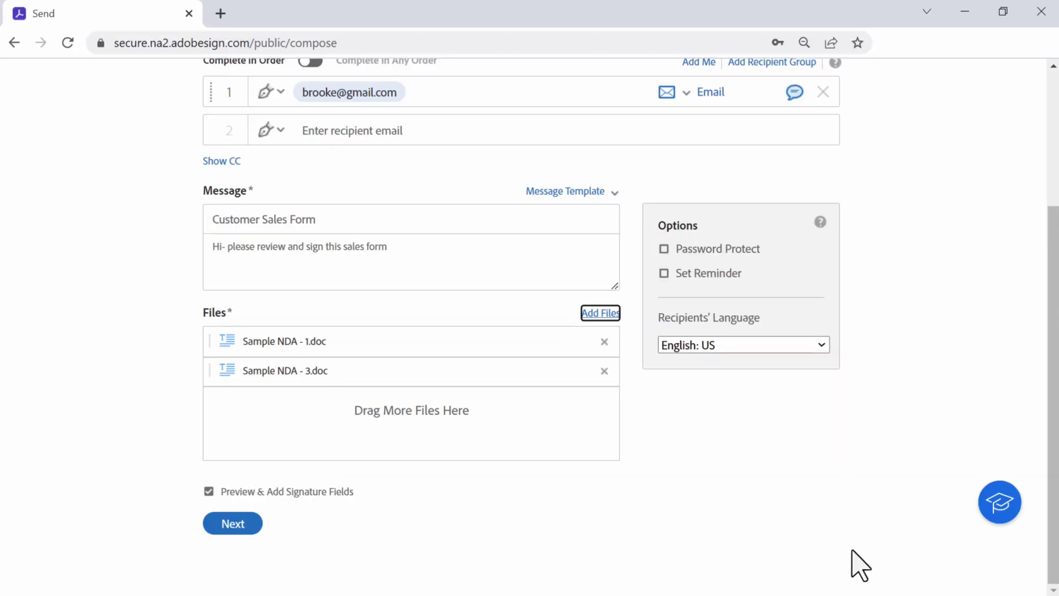
pyautogui.moveTo(417, 291); pyautogui.dragTo(409, 197)
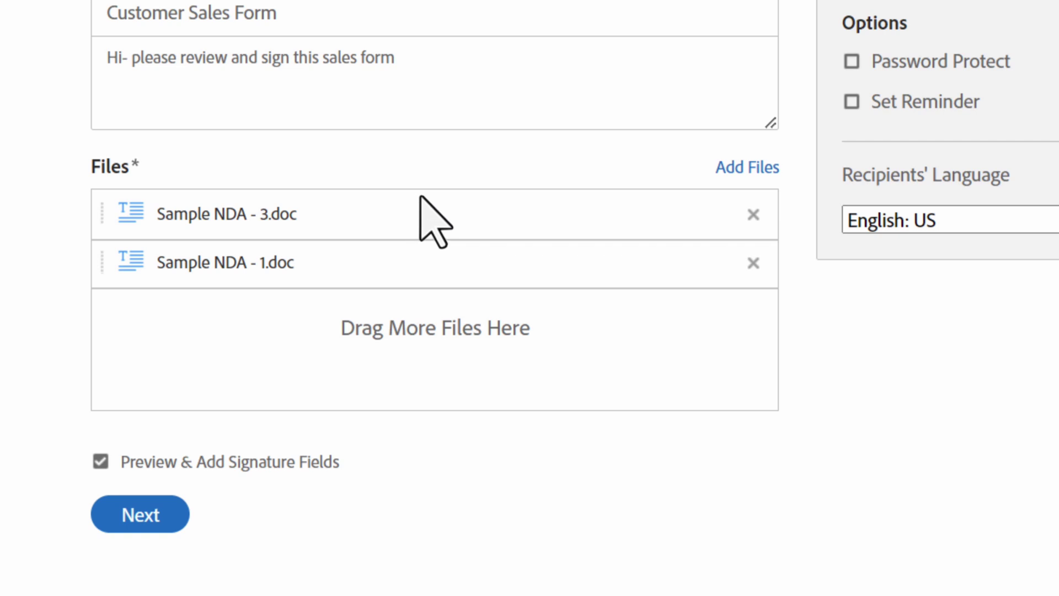
pyautogui.click(744, 168)
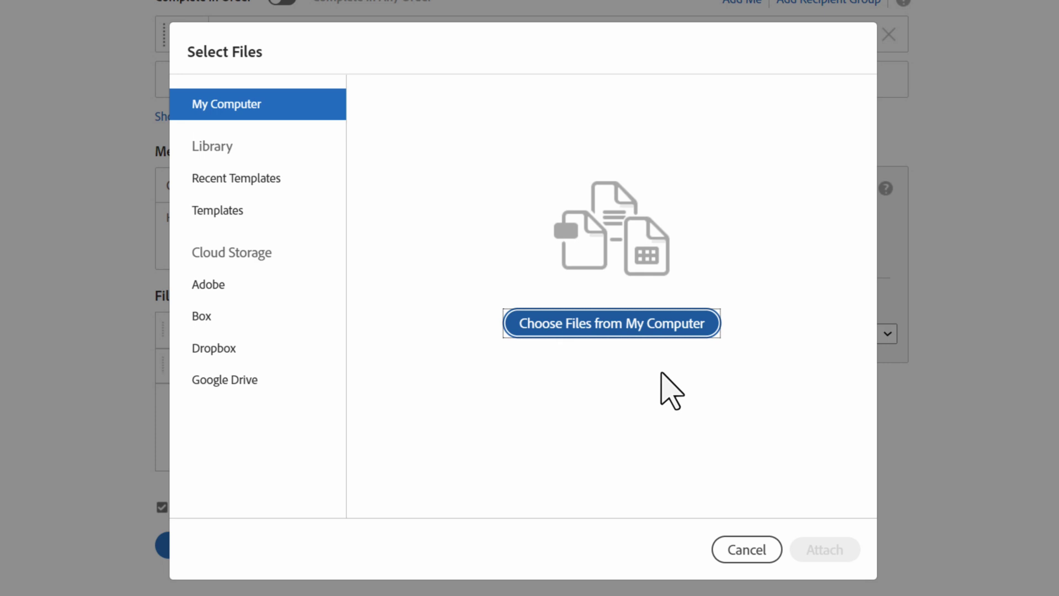
# Cancel the Select Files window and turn off Preview & Add Signature Fields
pyautogui.click(747, 550)
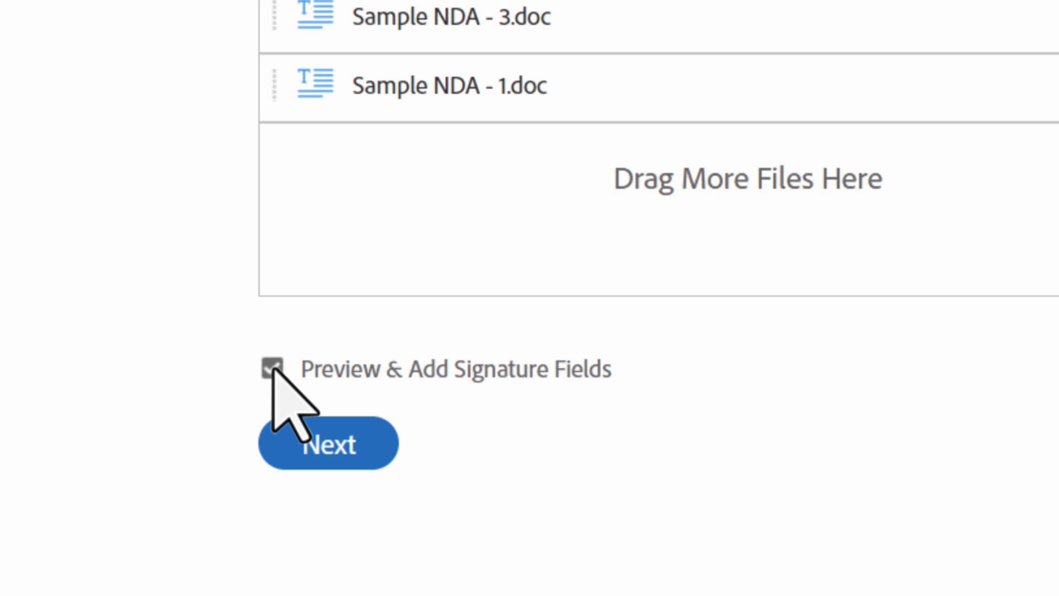
pyautogui.click(272, 368)
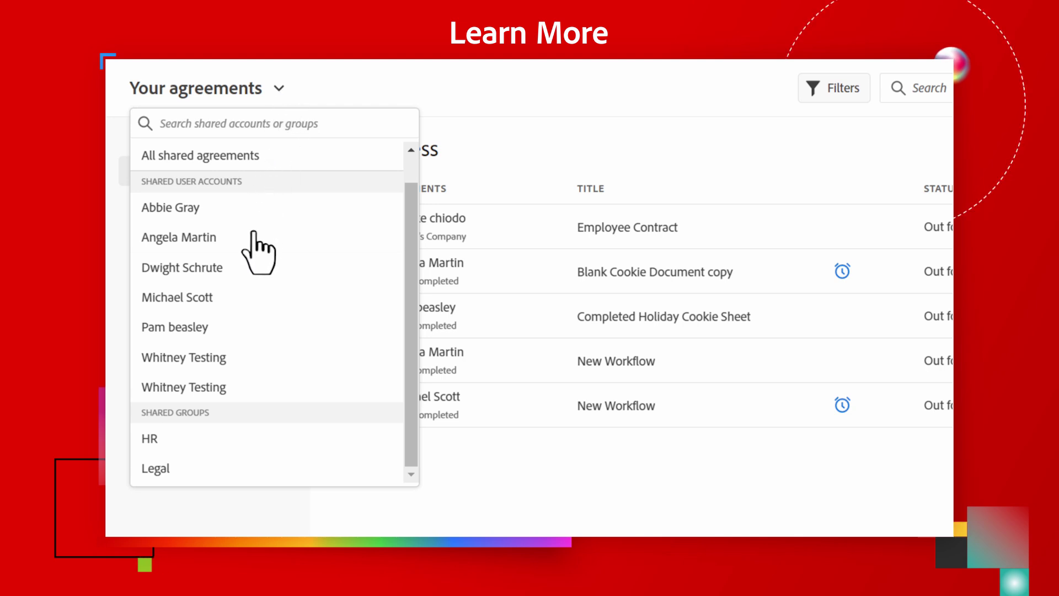
# Switch the agreements view to a shared user account's agreements
pyautogui.click(246, 297)
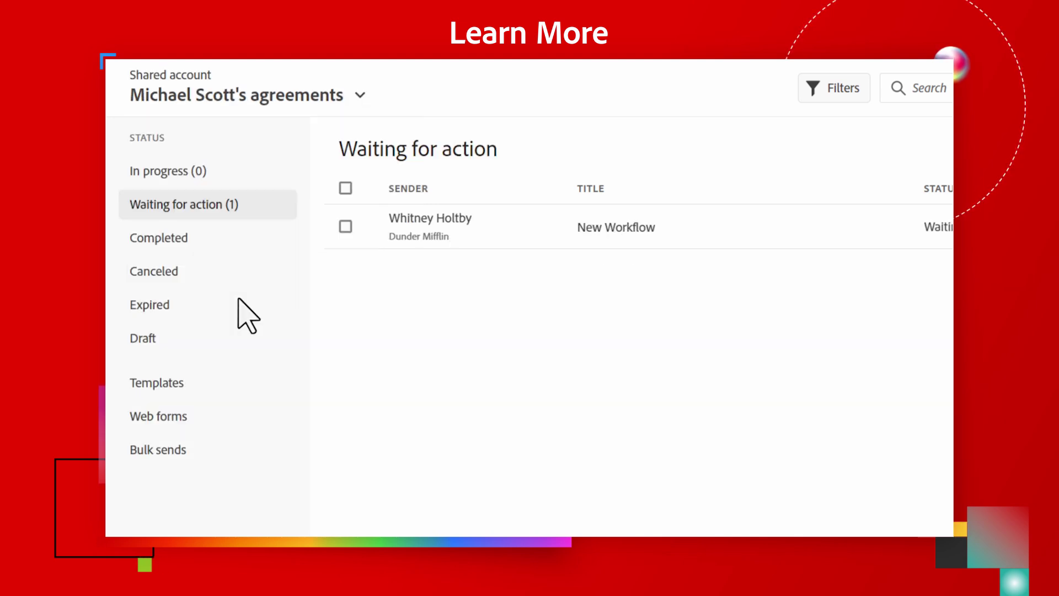